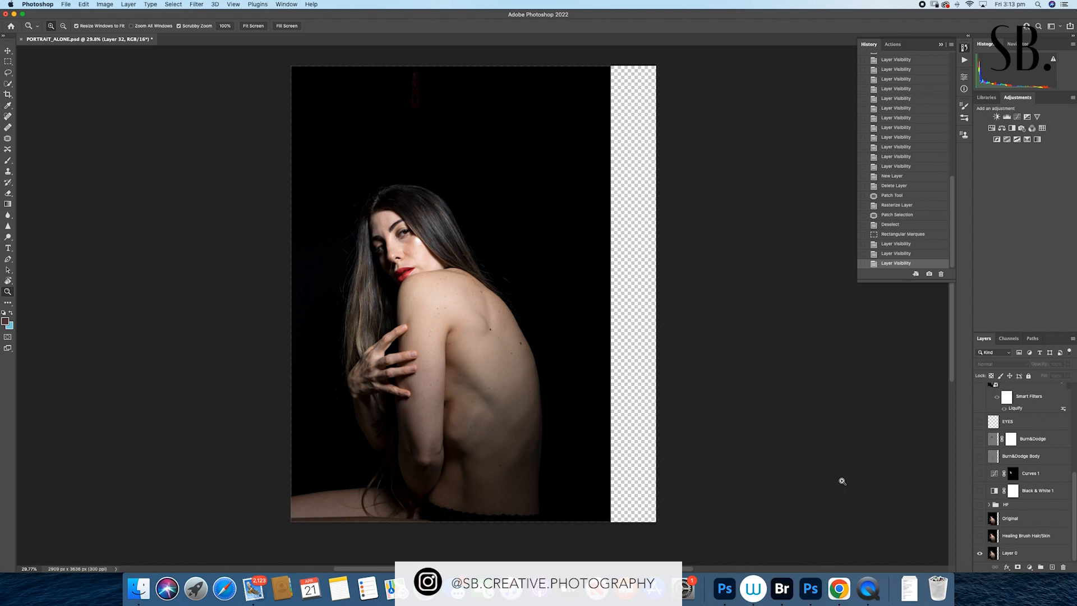
- Toggle the Healing Brush Hair/Skin layer to compare before and after, leave it visible, and show the Original layer
{"action": "left_click", "coordinate": [981, 536]}
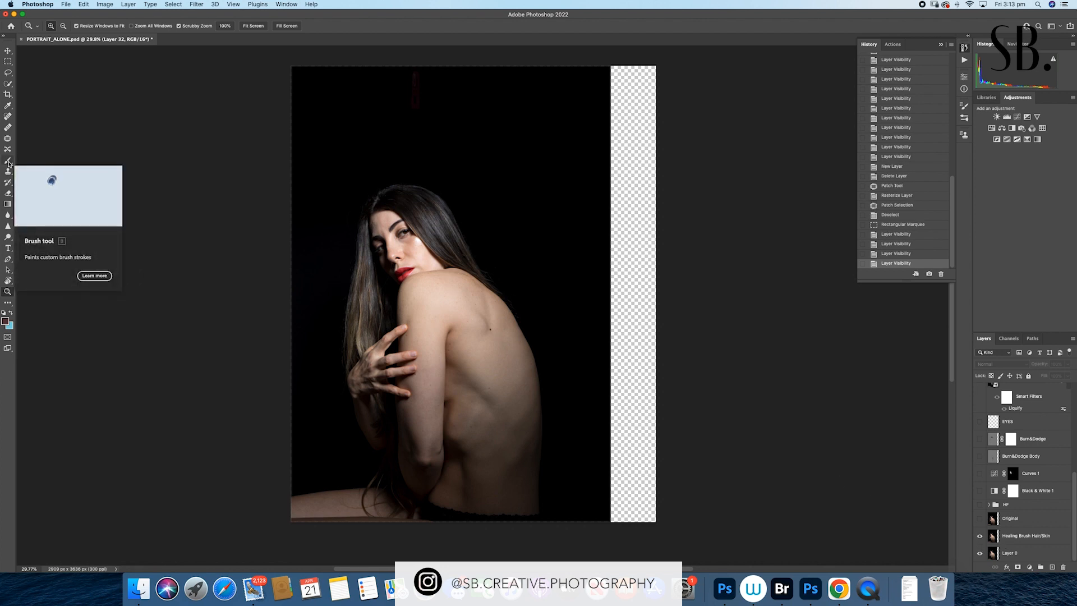
{"action": "left_click", "coordinate": [981, 535]}
{"action": "left_click", "coordinate": [980, 535]}
{"action": "left_click", "coordinate": [980, 535]}
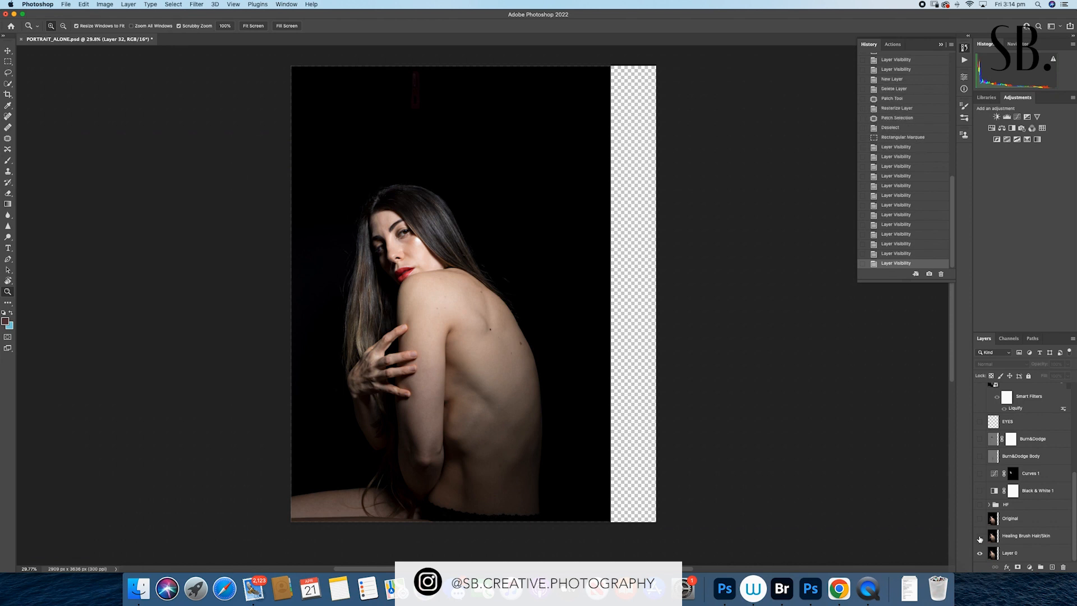
{"action": "left_click", "coordinate": [980, 537]}
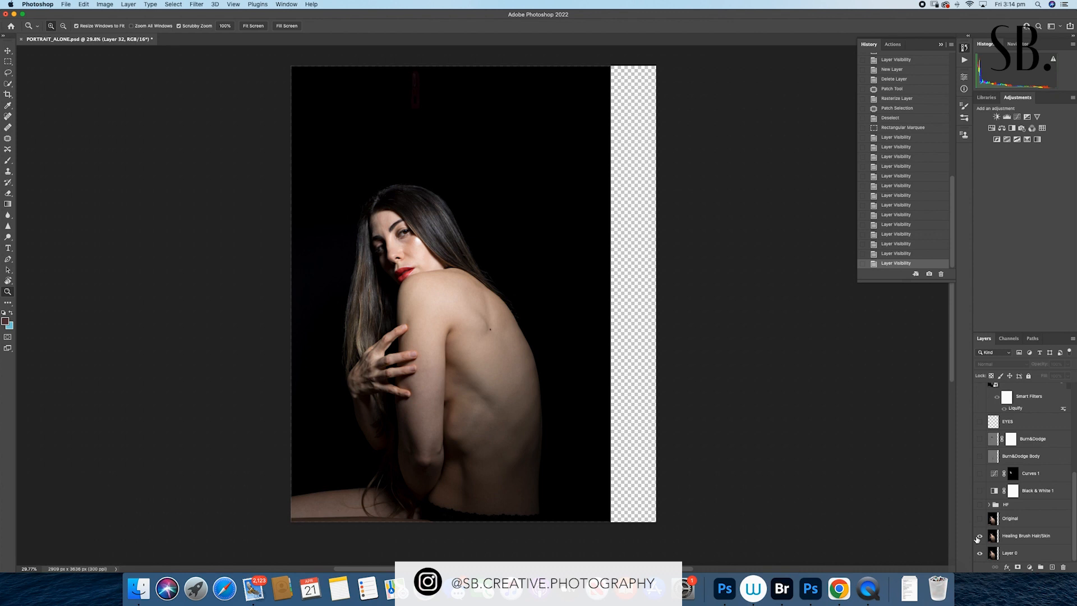
{"action": "left_click", "coordinate": [980, 519]}
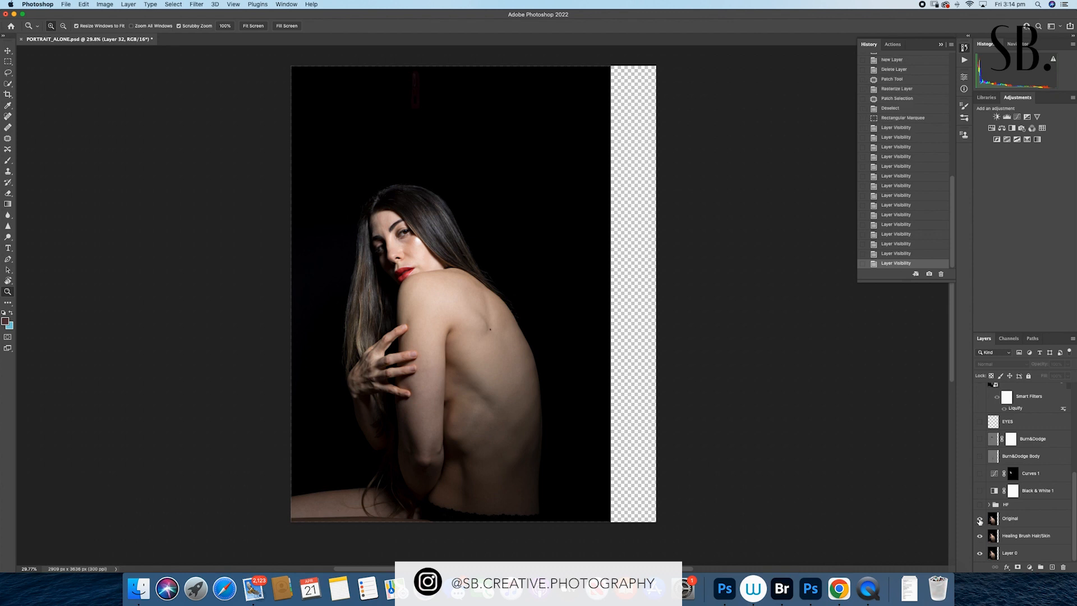
- Toggle the HF group's visibility repeatedly to compare the skin retouching, leaving the group visible
{"action": "left_click", "coordinate": [981, 505]}
{"action": "left_click", "coordinate": [981, 505]}
{"action": "left_click", "coordinate": [981, 505]}
{"action": "left_click", "coordinate": [981, 505]}
{"action": "left_click", "coordinate": [981, 505]}
{"action": "left_click", "coordinate": [981, 505]}
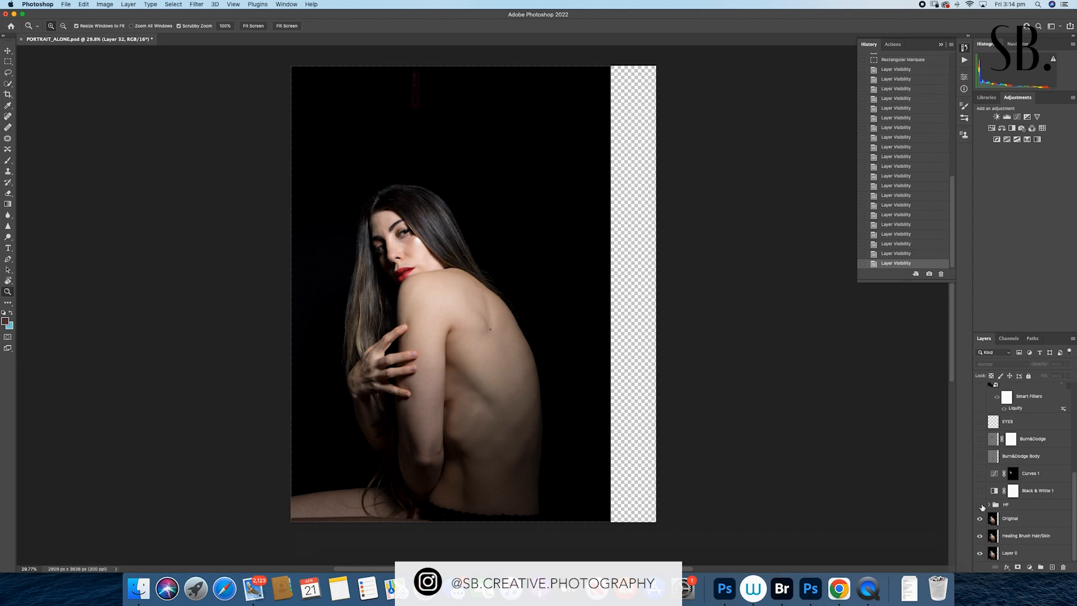
{"action": "left_click", "coordinate": [980, 505]}
- Show the Black & White 1 adjustment and toggle Curves 1 to compare its effect, leaving both visible
{"action": "left_click", "coordinate": [980, 491]}
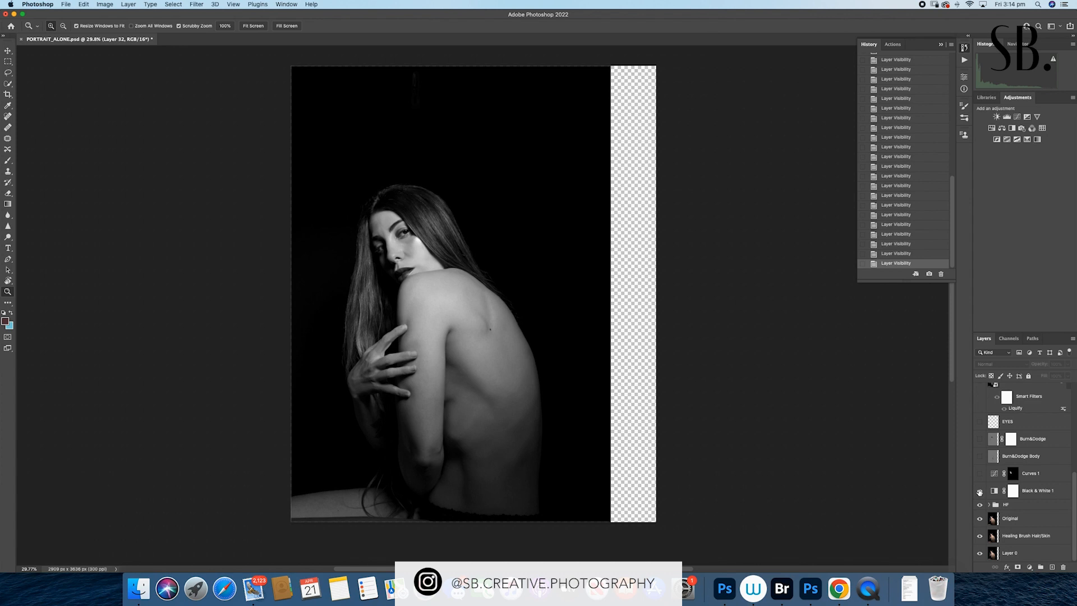
{"action": "left_click", "coordinate": [980, 474]}
{"action": "left_click", "coordinate": [980, 475]}
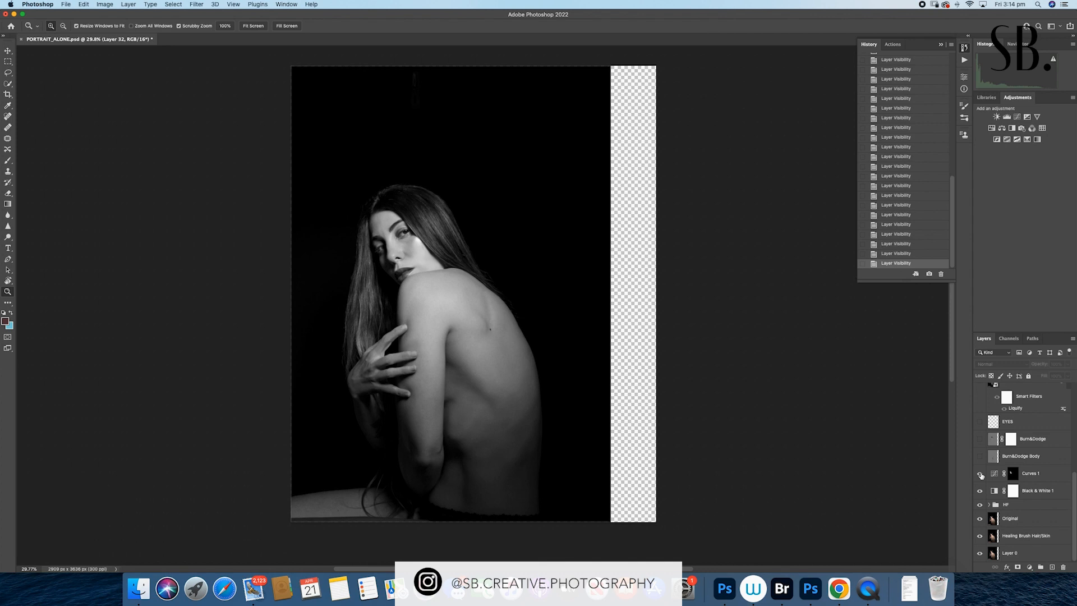
{"action": "left_click", "coordinate": [980, 475]}
{"action": "left_click", "coordinate": [981, 474]}
- Toggle the Burn&Dodge Body layer to compare its effect, leave it visible, and show the Burn&Dodge layer
{"action": "left_click", "coordinate": [981, 457]}
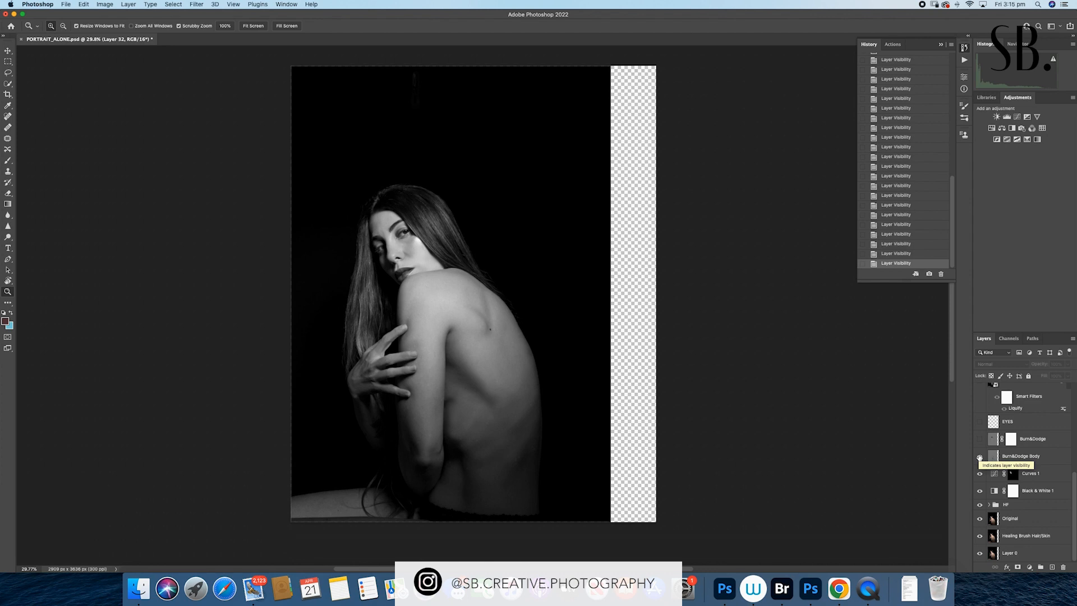
{"action": "left_click", "coordinate": [981, 457]}
{"action": "left_click", "coordinate": [980, 457]}
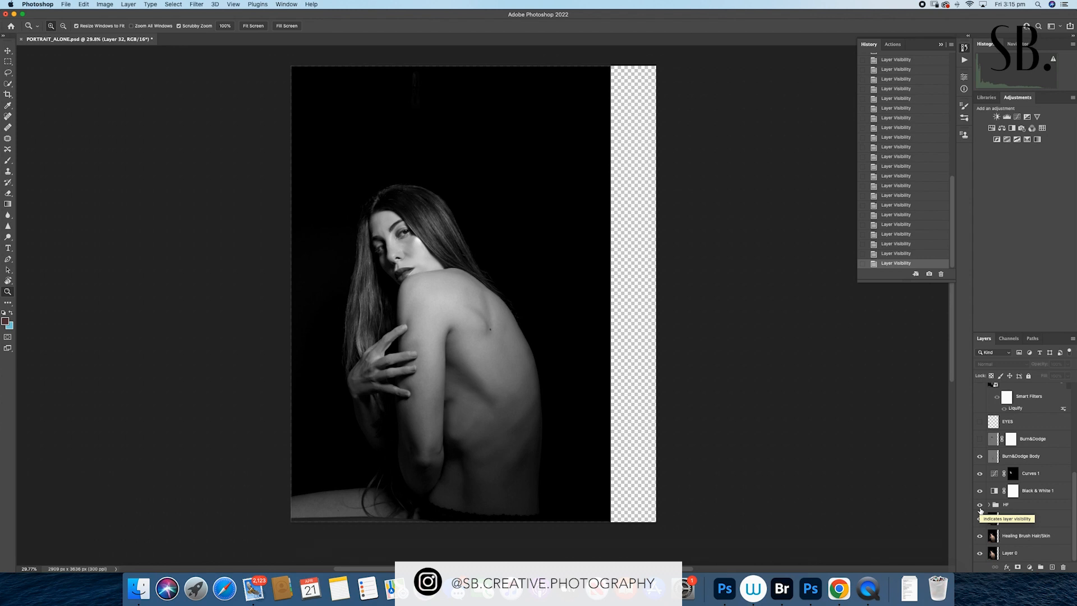
{"action": "left_click", "coordinate": [980, 440]}
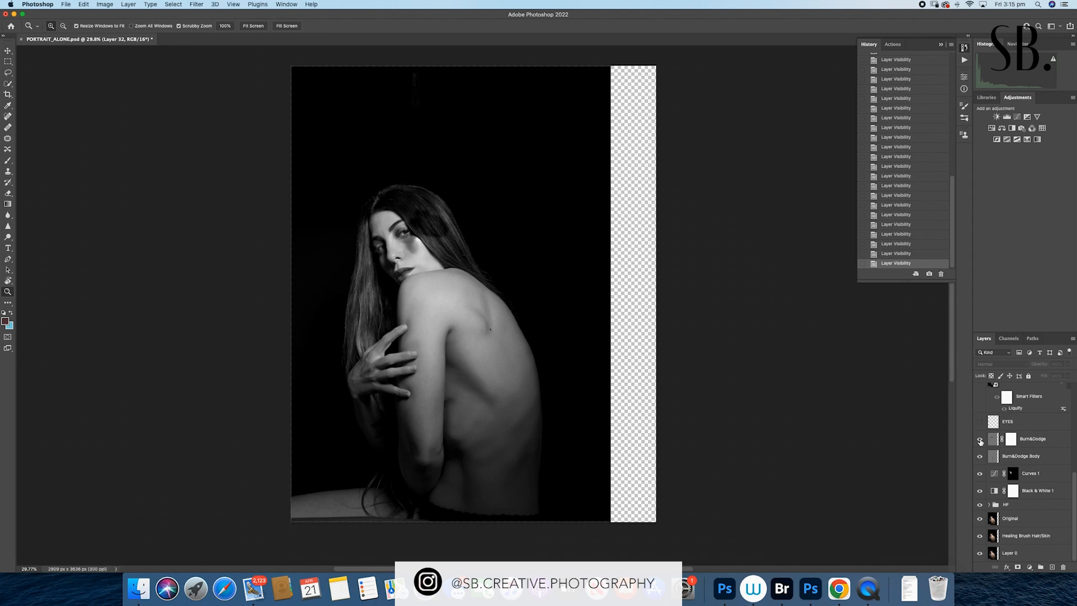
- Toggle the EYES layer above Burn&Dodge to compare its effect on the face up close, leaving it visible
{"action": "scroll", "coordinate": [981, 442], "scroll_direction": "up", "scroll_amount": 3}
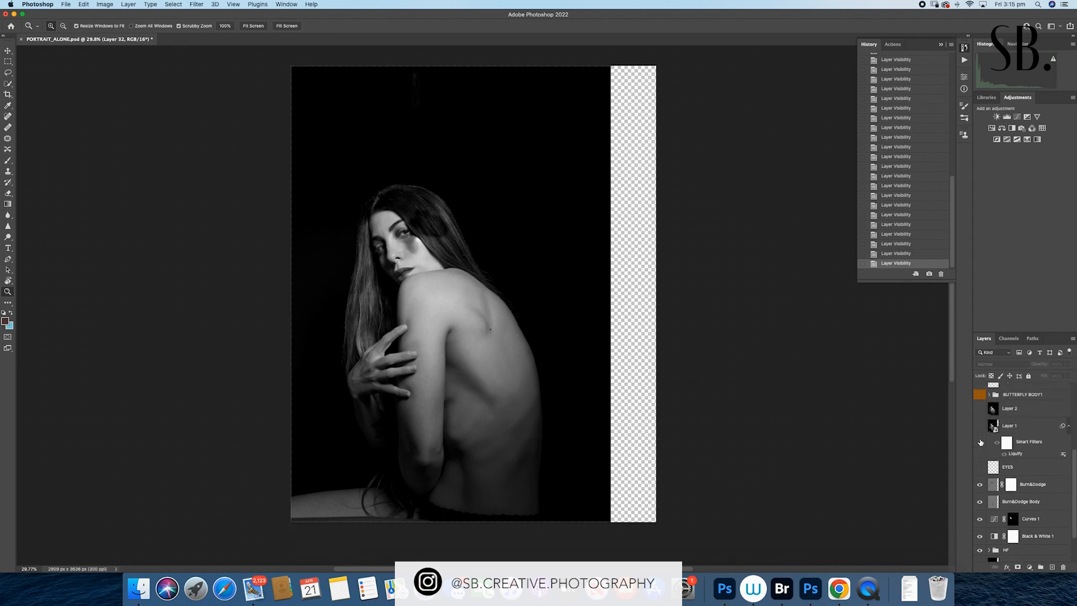
{"action": "left_click", "coordinate": [979, 468]}
{"action": "left_click", "coordinate": [979, 468]}
{"action": "left_click_drag", "start_coordinate": [408, 225], "coordinate": [450, 224]}
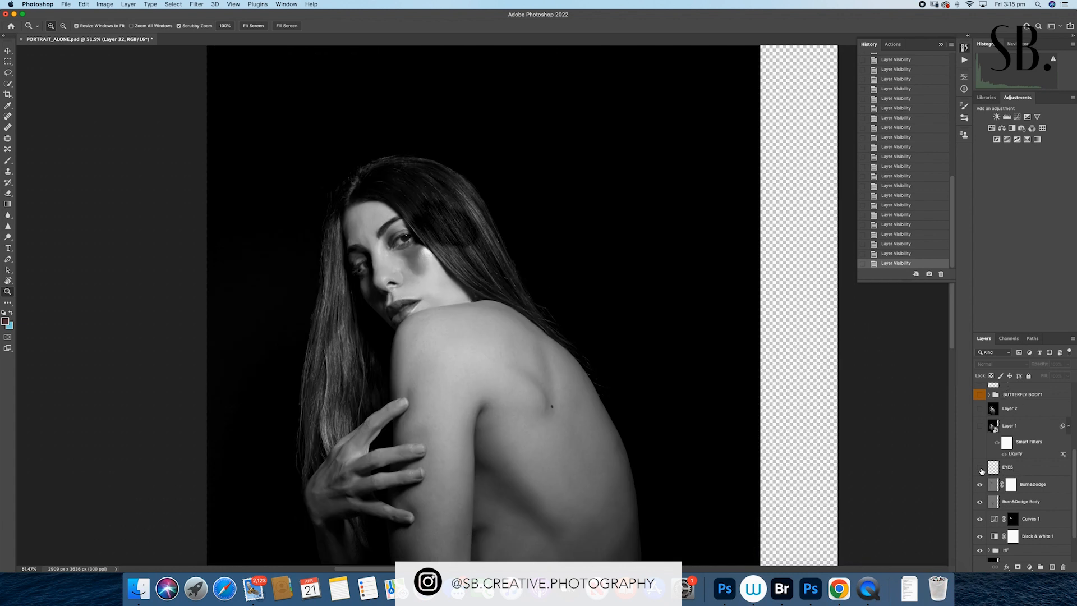
{"action": "left_click", "coordinate": [981, 468]}
{"action": "left_click", "coordinate": [981, 469]}
{"action": "left_click", "coordinate": [981, 469]}
- Show Layer 1 with its Liquify smart filter and the extended-background Layer 2 above it
{"action": "left_click", "coordinate": [981, 427]}
{"action": "left_click", "coordinate": [981, 427]}
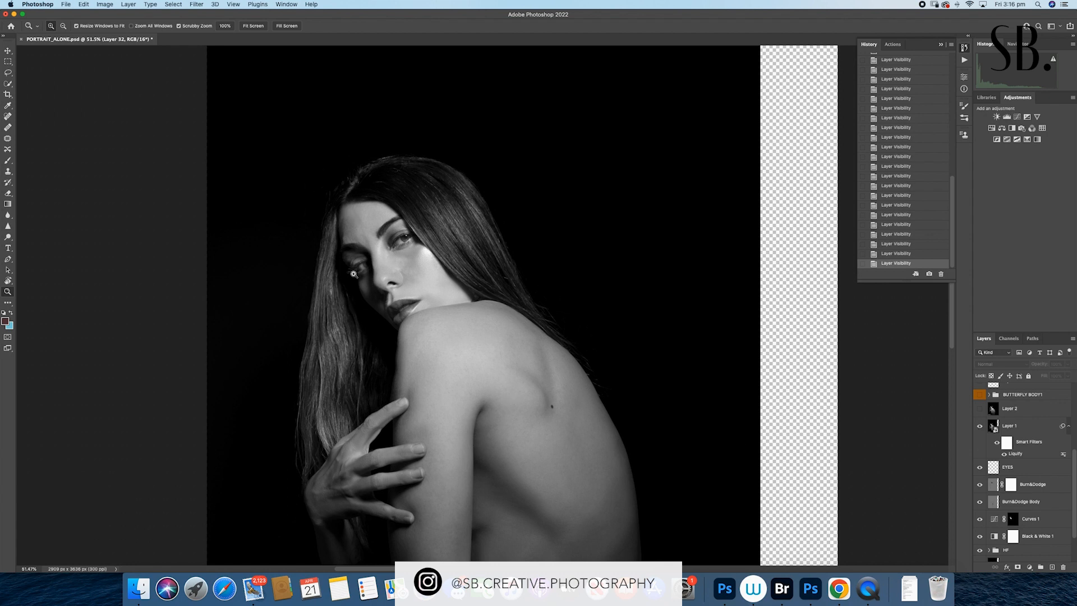
{"action": "left_click", "coordinate": [679, 295], "text": "alt"}
{"action": "left_click_drag", "start_coordinate": [677, 298], "coordinate": [657, 293]}
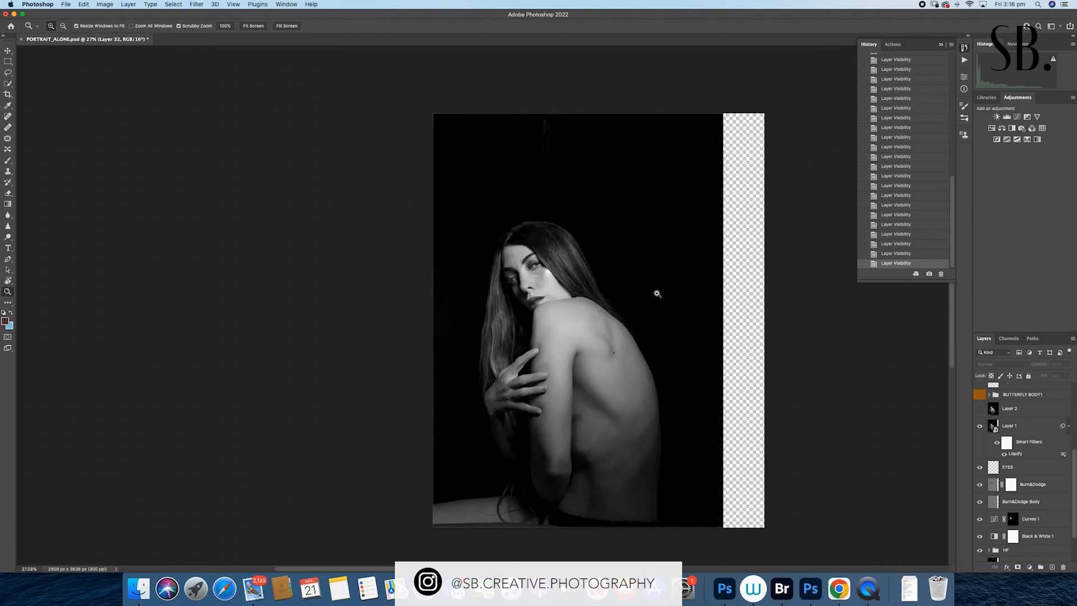
{"action": "left_click_drag", "start_coordinate": [570, 325], "coordinate": [491, 331]}
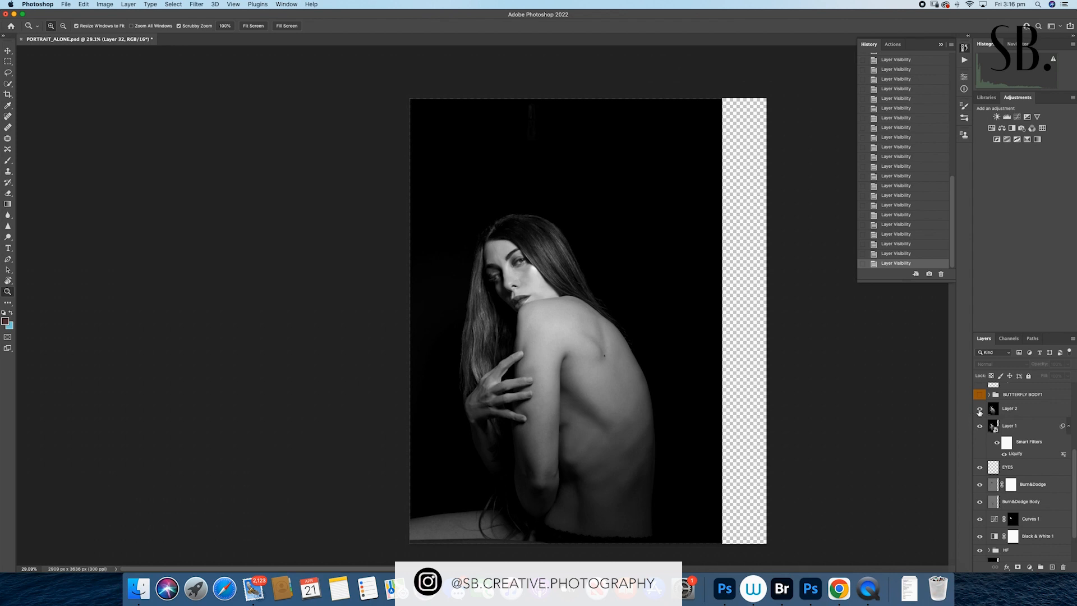
{"action": "left_click", "coordinate": [980, 410]}
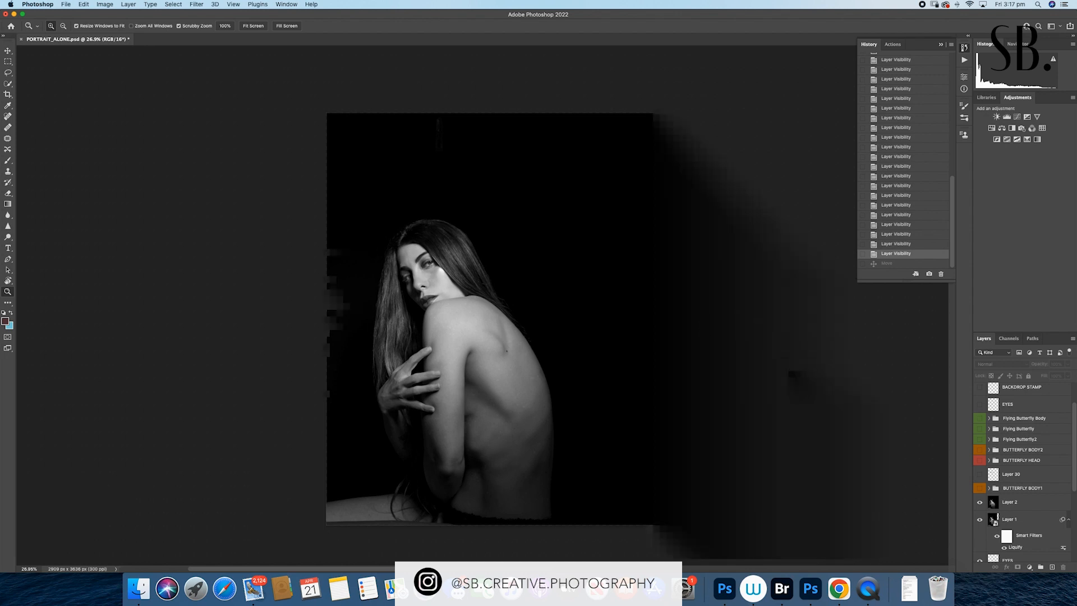
- Show the BUTTERFLY BODY1 group and expand it to toggle its contents for comparison, leaving everything in it visible
{"action": "scroll", "coordinate": [802, 381], "scroll_direction": "right", "scroll_amount": 1}
{"action": "left_click", "coordinate": [981, 488]}
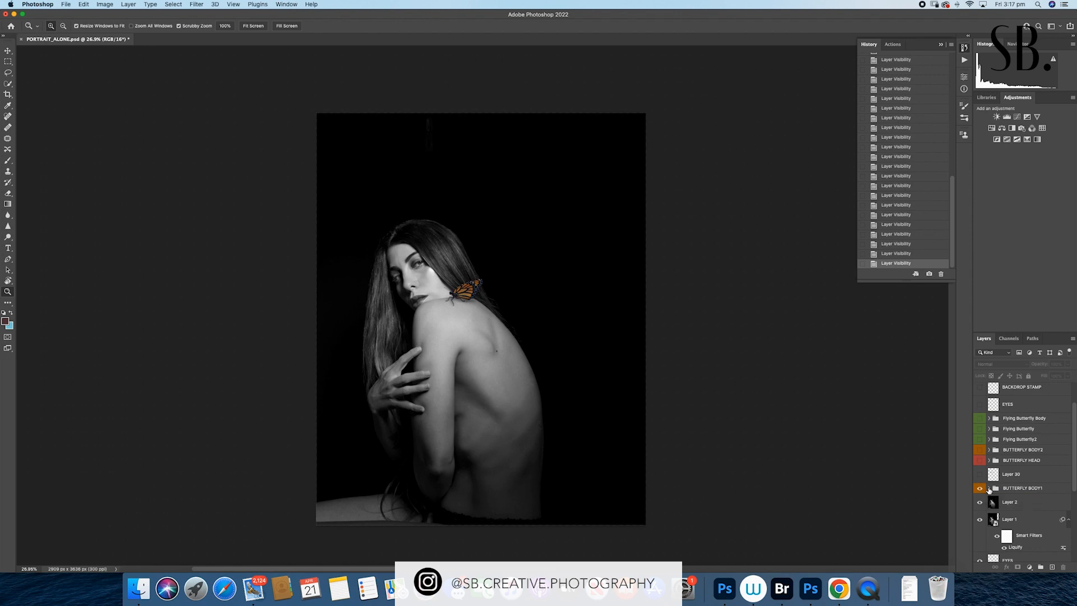
{"action": "left_click", "coordinate": [989, 488]}
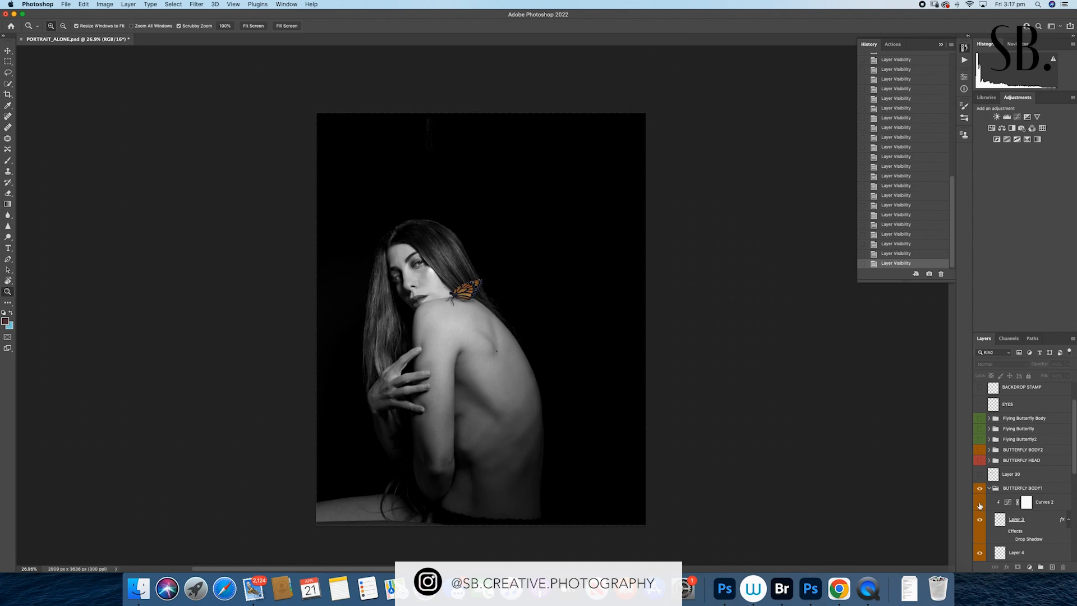
{"action": "left_click", "coordinate": [980, 520]}
{"action": "scroll", "coordinate": [982, 522], "scroll_direction": "down", "scroll_amount": 3}
{"action": "left_click", "coordinate": [980, 512]}
{"action": "left_click", "coordinate": [980, 508]}
{"action": "left_click", "coordinate": [980, 473]}
{"action": "left_click", "coordinate": [980, 455]}
{"action": "scroll", "coordinate": [986, 481], "scroll_direction": "up", "scroll_amount": 1}
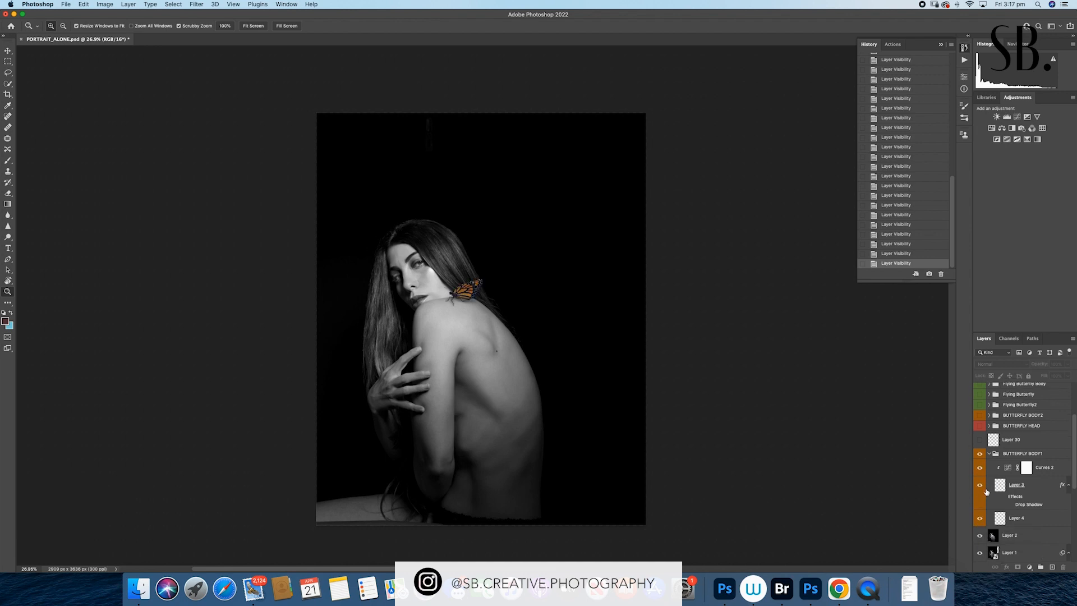
- Show Layer 30 above the butterfly group and collapse the BUTTERFLY BODY1 group
{"action": "left_click", "coordinate": [980, 440]}
{"action": "scroll", "coordinate": [1007, 472], "scroll_direction": "up", "scroll_amount": 3}
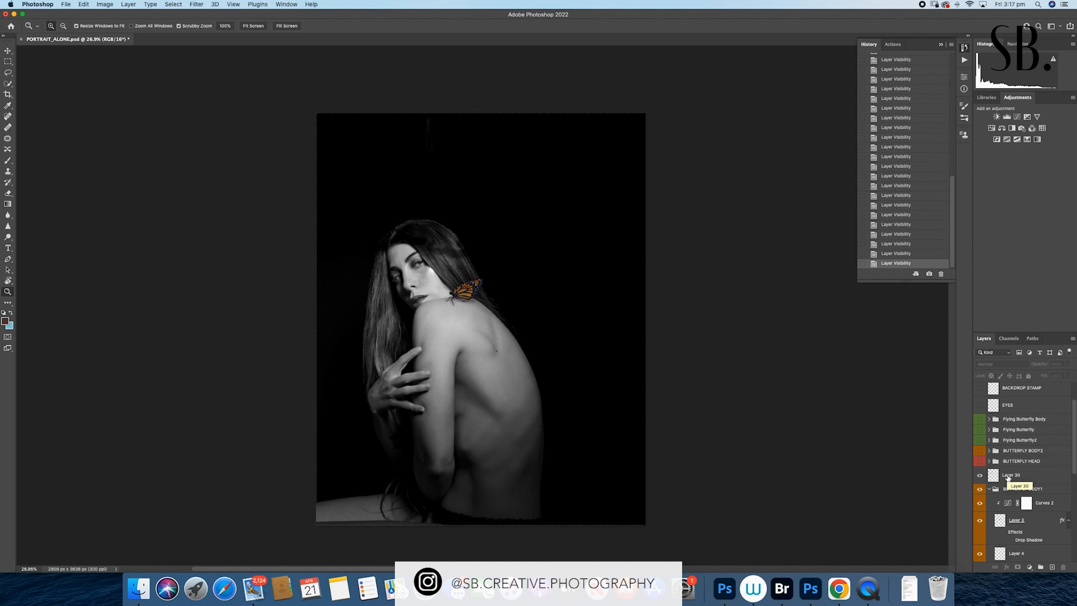
{"action": "left_click", "coordinate": [990, 489]}
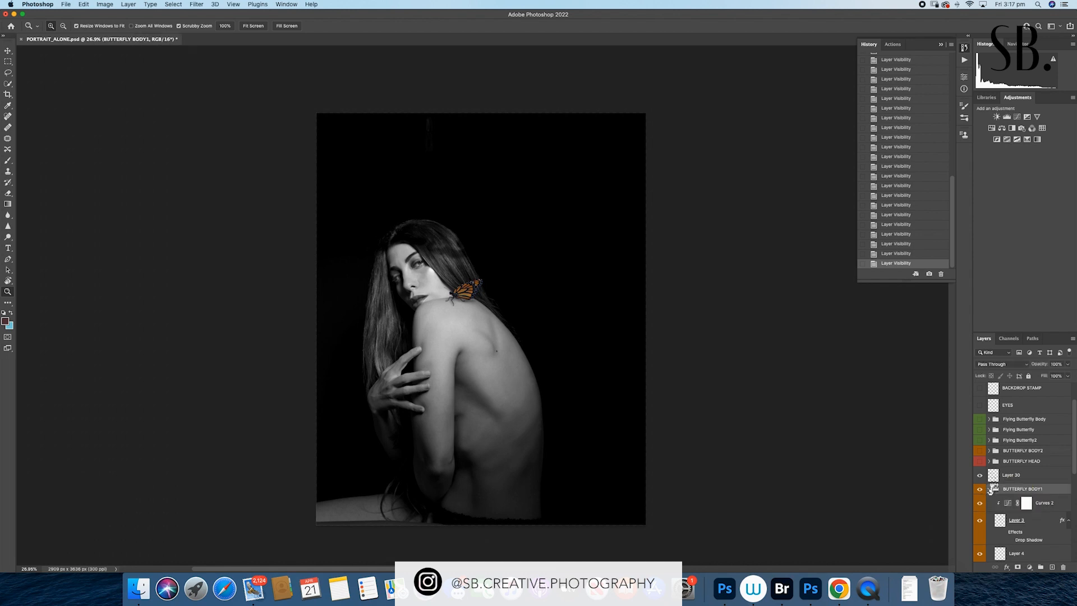
{"action": "left_click", "coordinate": [990, 489]}
- Show the BUTTERFLY HEAD group, look through its layers, and collapse it again
{"action": "left_click", "coordinate": [980, 461]}
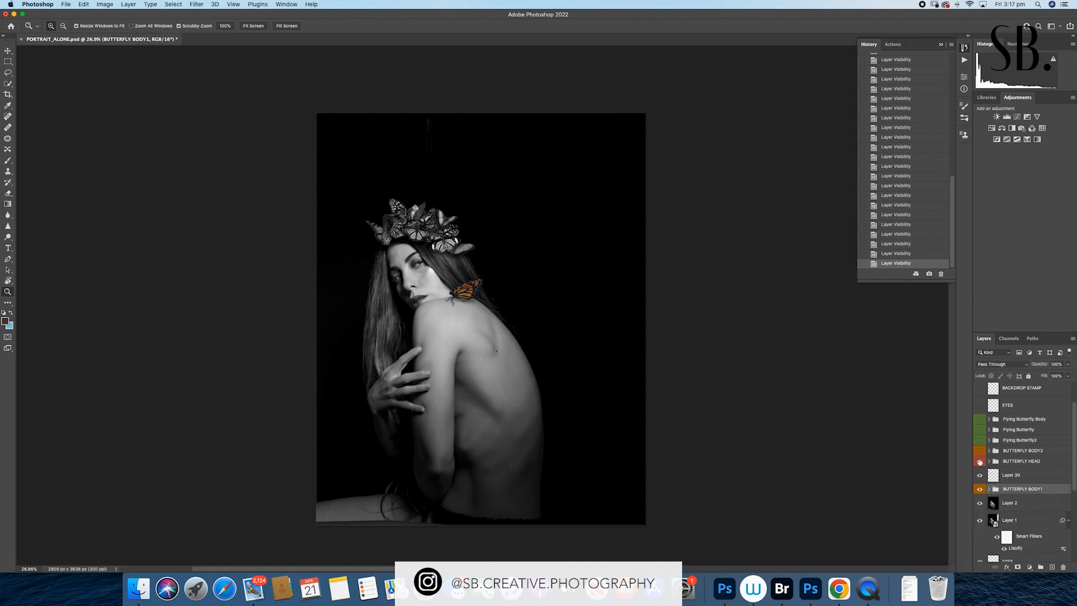
{"action": "left_click", "coordinate": [989, 462]}
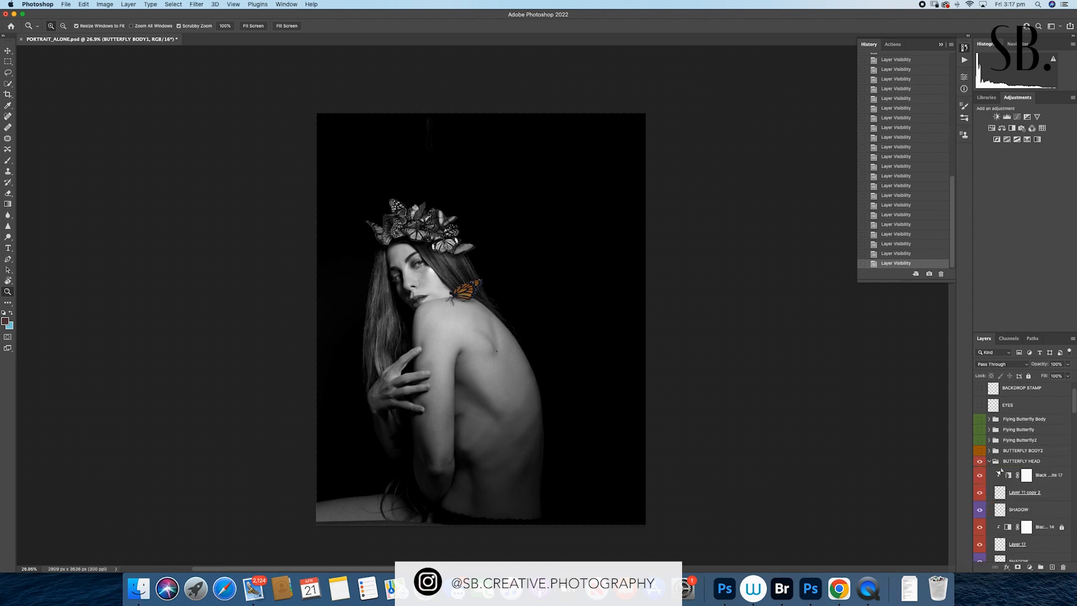
{"action": "scroll", "coordinate": [1005, 475], "scroll_direction": "down", "scroll_amount": 10}
{"action": "scroll", "coordinate": [1006, 475], "scroll_direction": "down", "scroll_amount": 10}
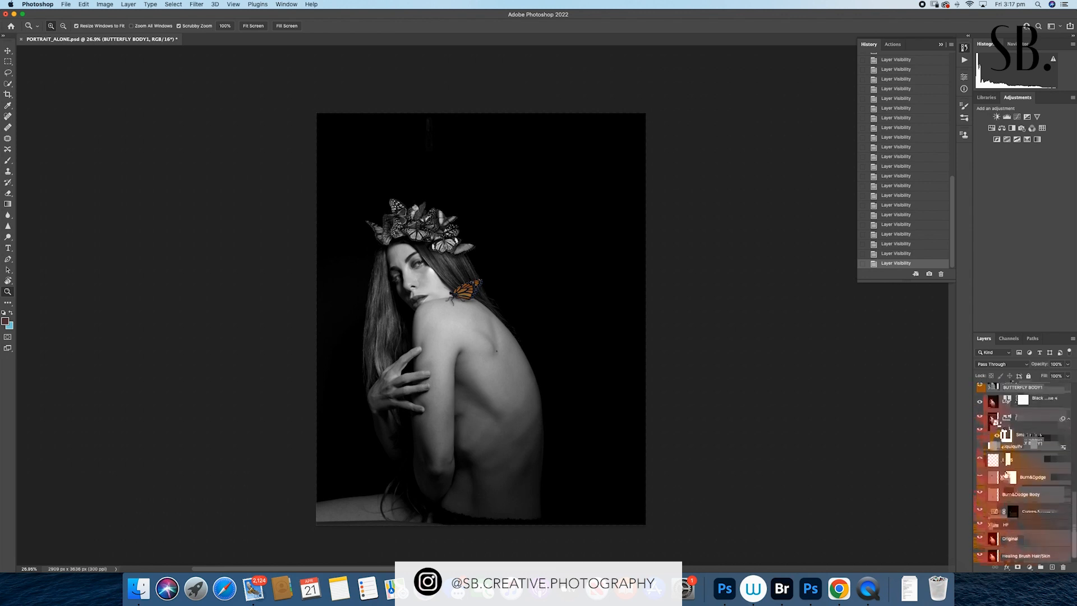
{"action": "scroll", "coordinate": [1006, 475], "scroll_direction": "up", "scroll_amount": 15}
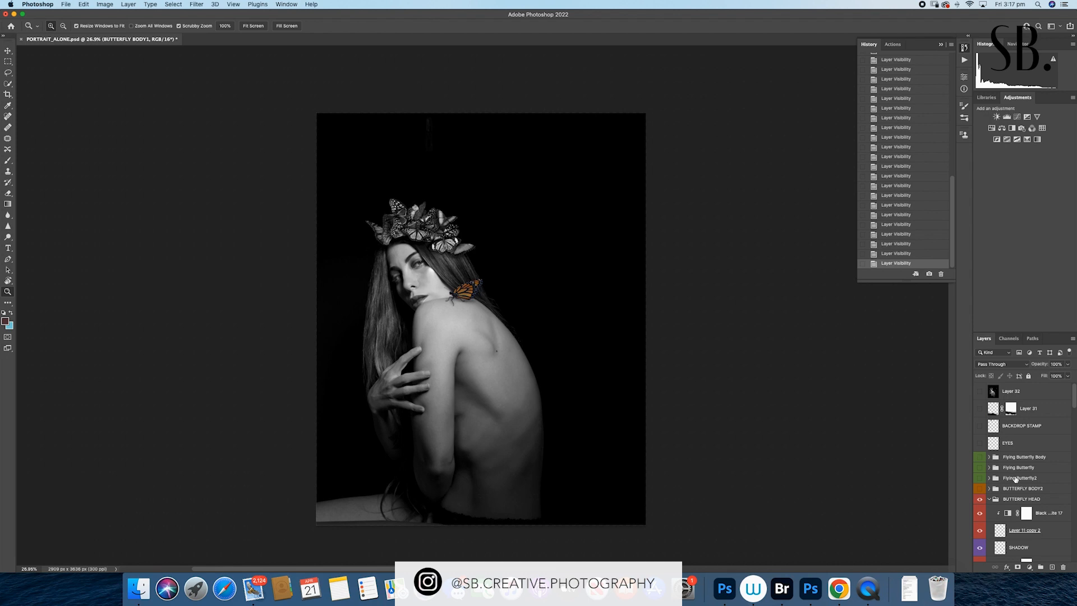
{"action": "left_click", "coordinate": [990, 499]}
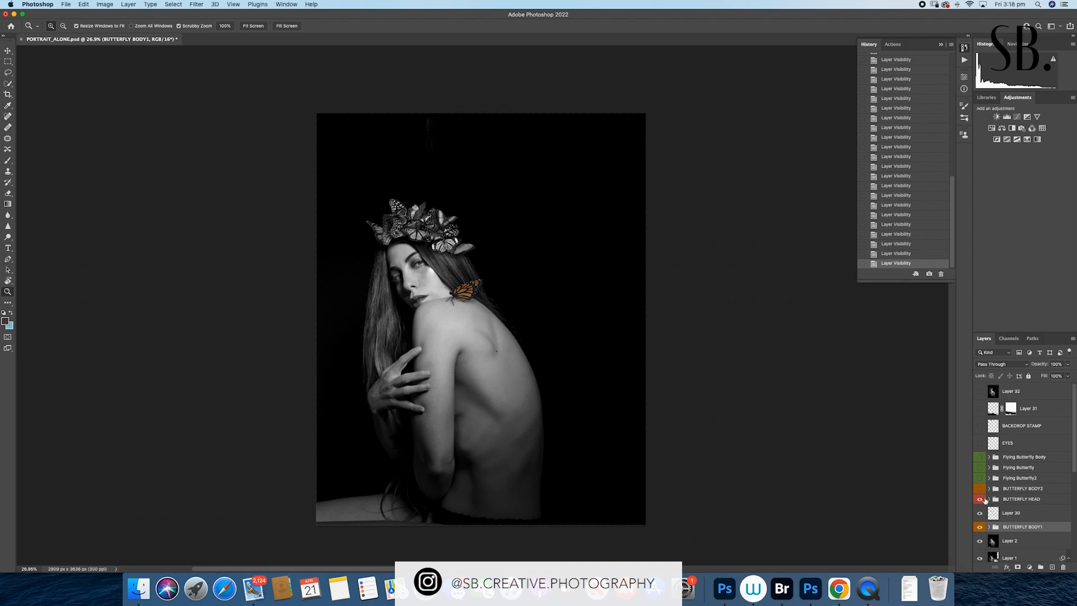
- Show the BUTTERFLY BODY2, Flying Butterfly2, Flying Butterfly and Flying Butterfly Body groups
{"action": "left_click", "coordinate": [981, 489]}
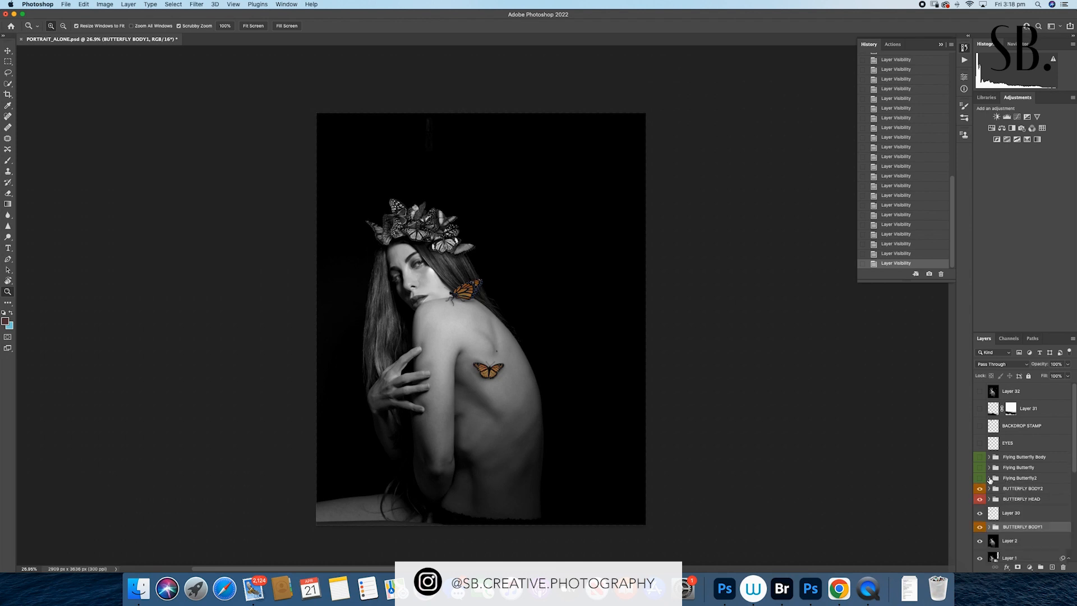
{"action": "left_click", "coordinate": [980, 481]}
{"action": "left_click", "coordinate": [980, 468]}
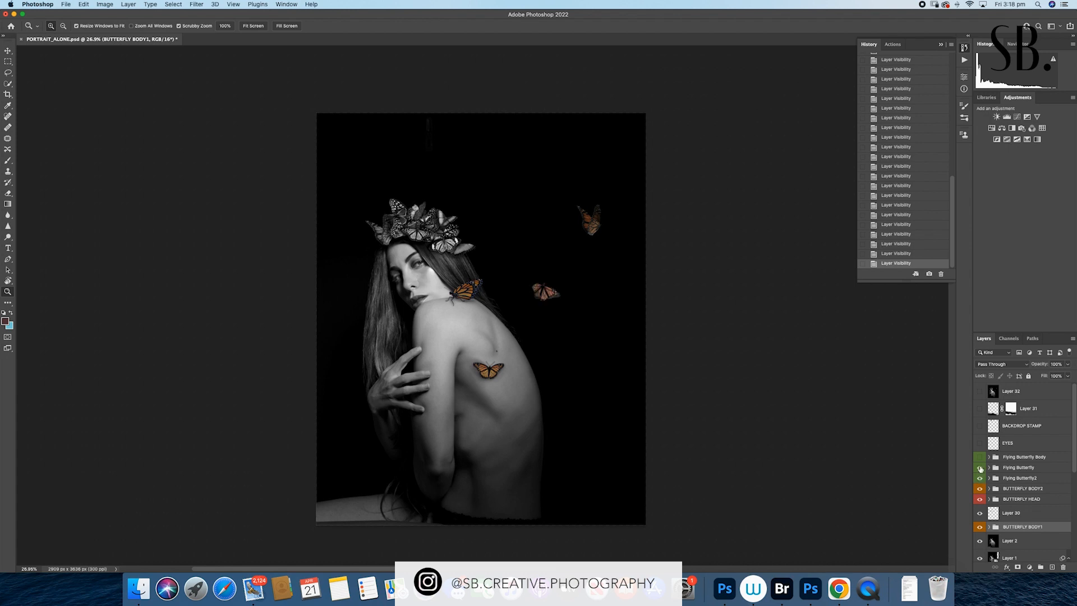
{"action": "left_click", "coordinate": [980, 458]}
- Show the EYES and BACKDROP STAMP layers above the butterfly groups, checking the result up close
{"action": "scroll", "coordinate": [415, 260], "scroll_direction": "up", "scroll_amount": 1}
{"action": "scroll", "coordinate": [436, 259], "scroll_direction": "up", "scroll_amount": 3}
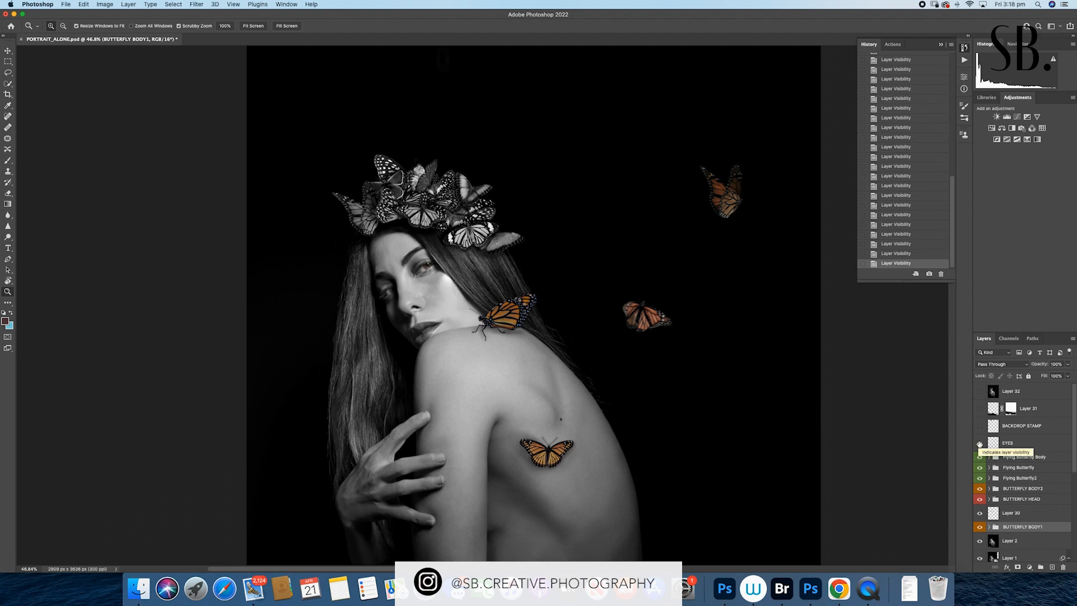
{"action": "left_click", "coordinate": [980, 444]}
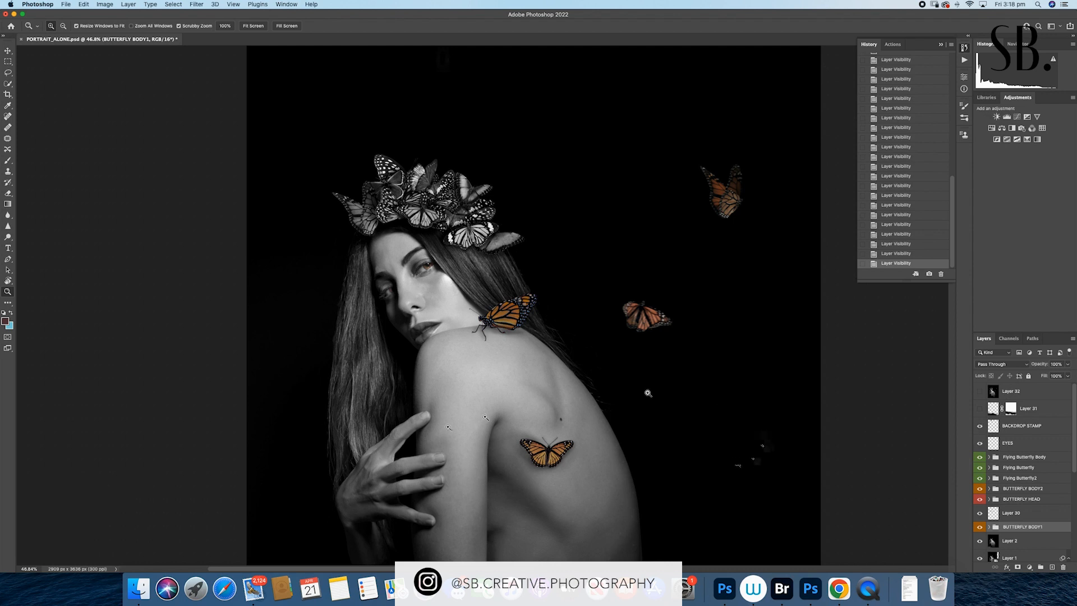
{"action": "left_click_drag", "start_coordinate": [578, 425], "coordinate": [554, 427]}
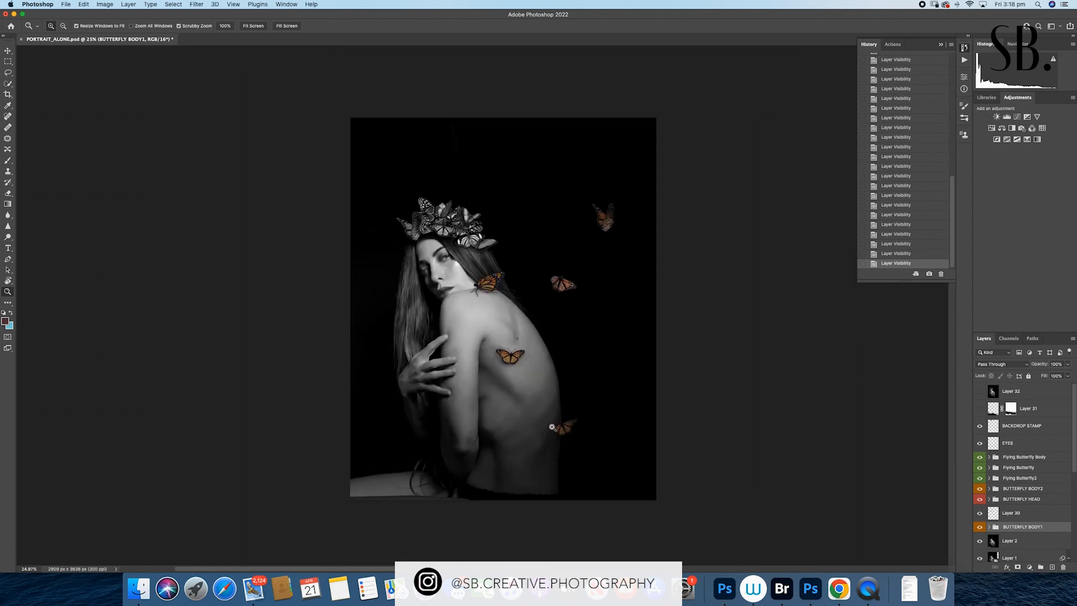
- Show Layer 31 and Layer 32, and fit the finished composite to the screen
{"action": "left_click", "coordinate": [980, 411]}
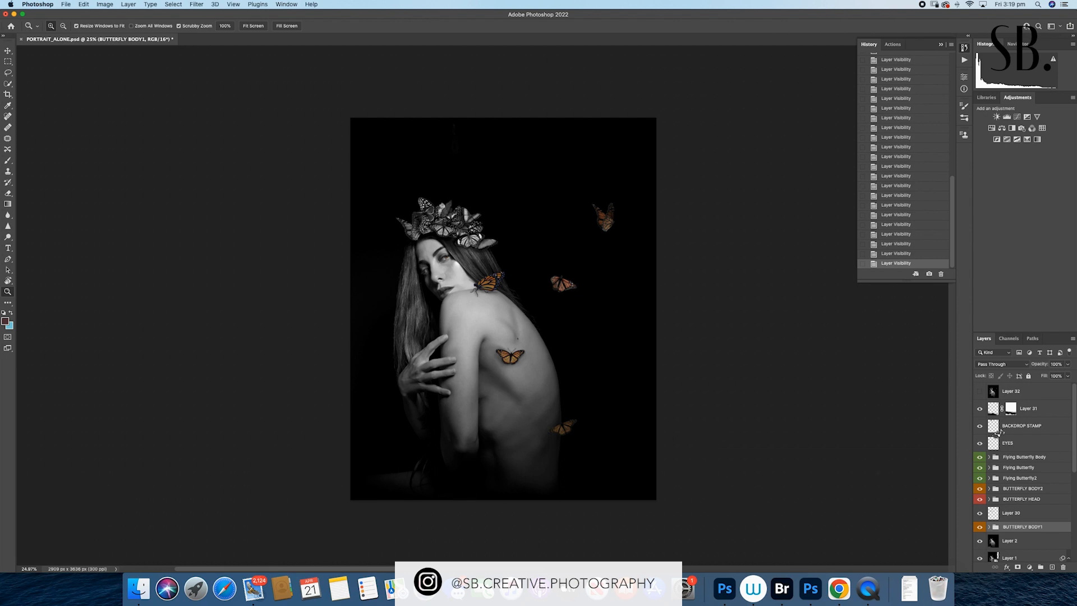
{"action": "left_click", "coordinate": [980, 391]}
{"action": "left_click_drag", "start_coordinate": [505, 368], "coordinate": [519, 368]}
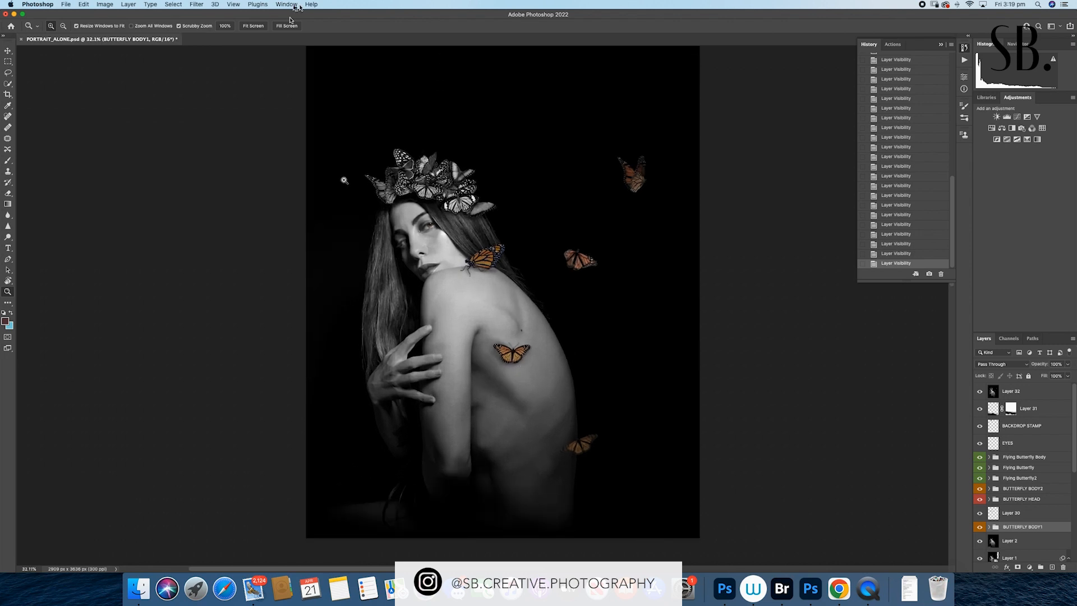
{"action": "left_click", "coordinate": [257, 27]}
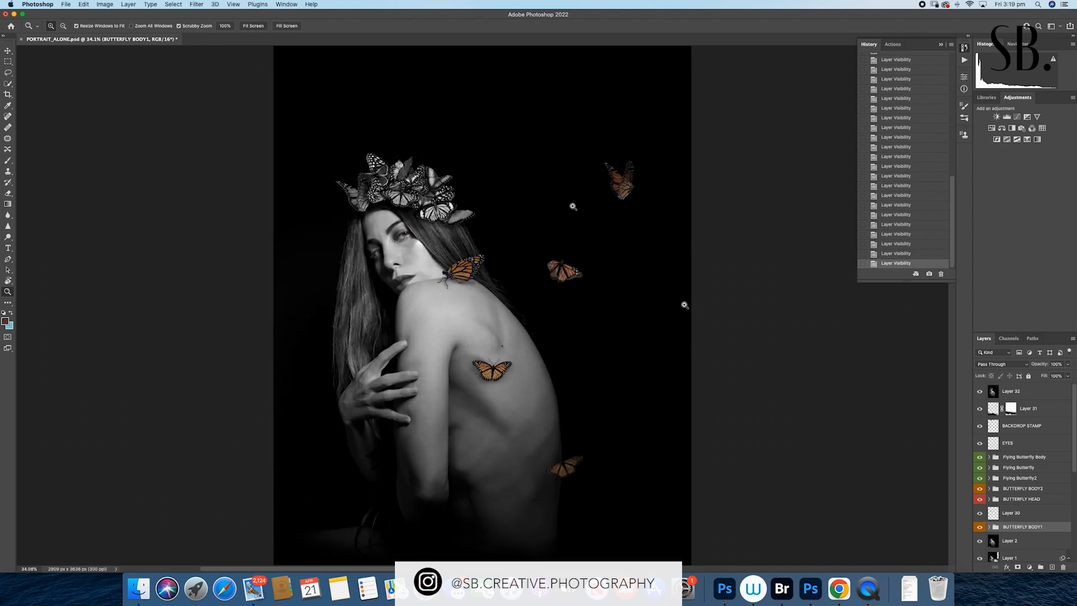